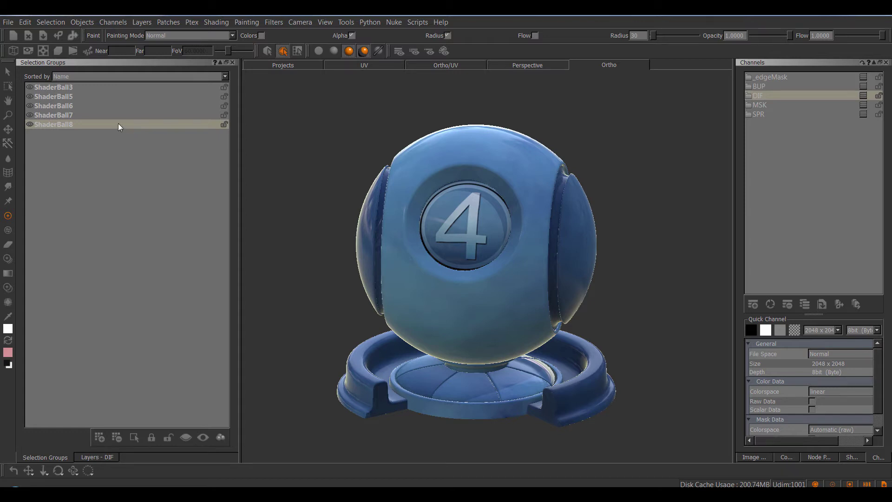
Browse the Scripts menu's Shading, Selection Groups and Project submenus.
click(417, 23)
mouse_move(460, 135)
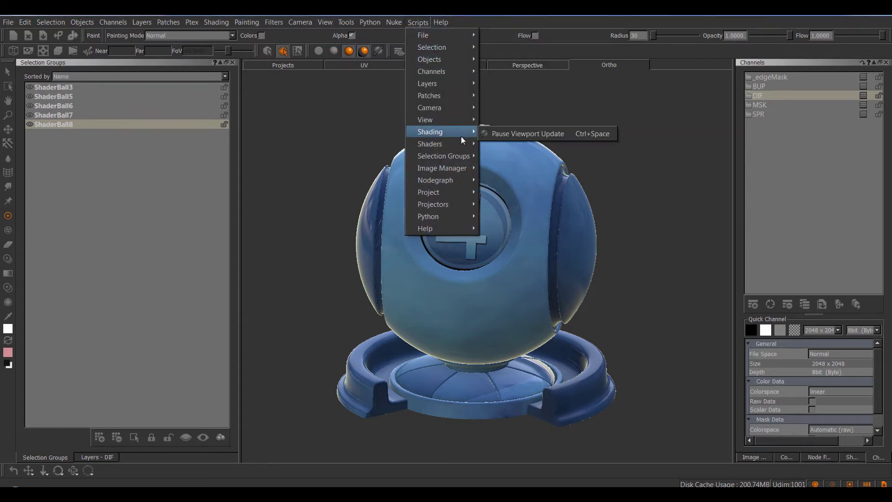
mouse_move(452, 155)
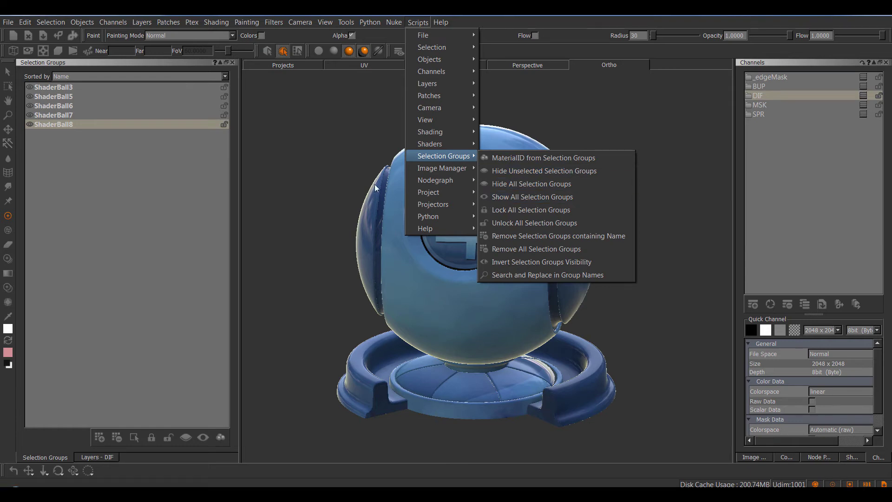
right_click(65, 124)
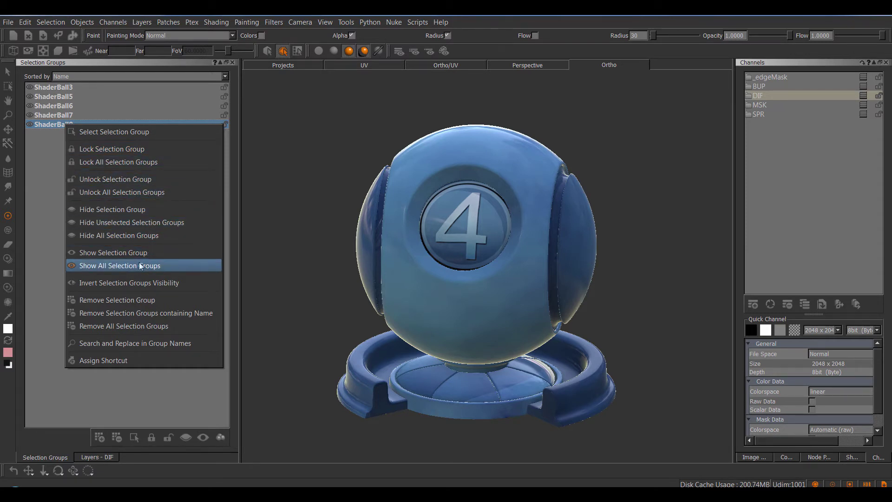
click(123, 222)
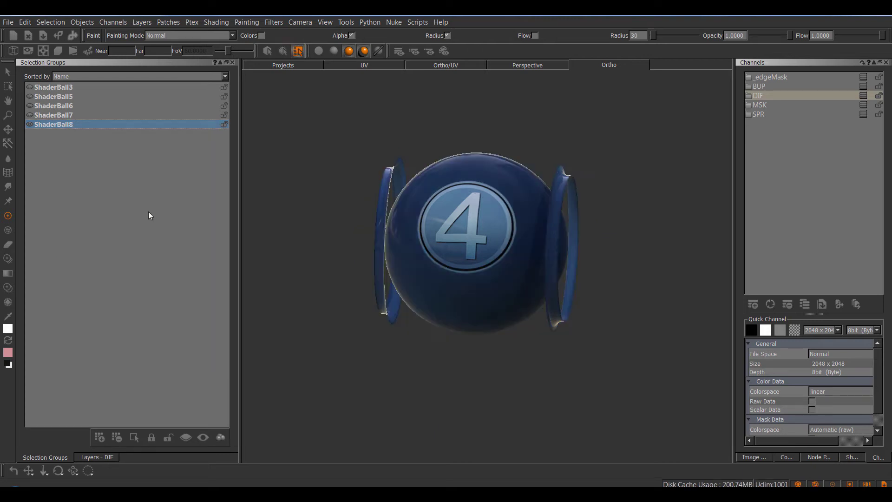
right_click(124, 126)
click(190, 284)
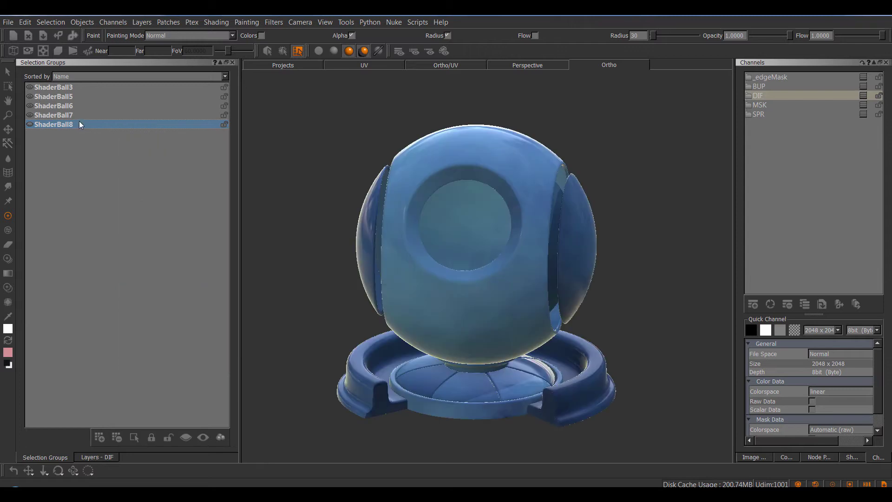
right_click(68, 124)
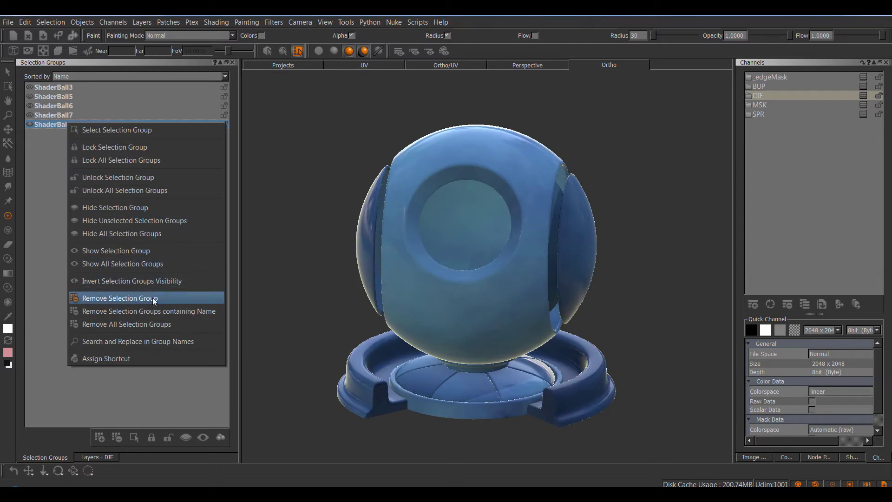
click(176, 316)
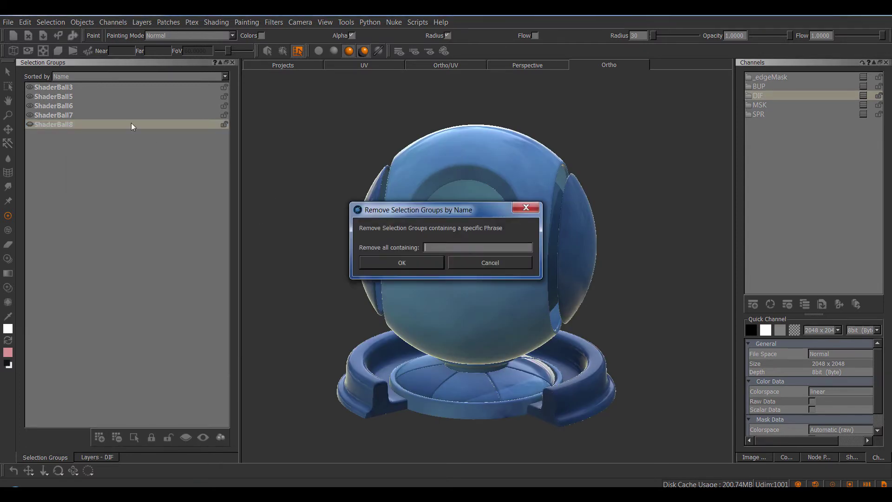
click(497, 263)
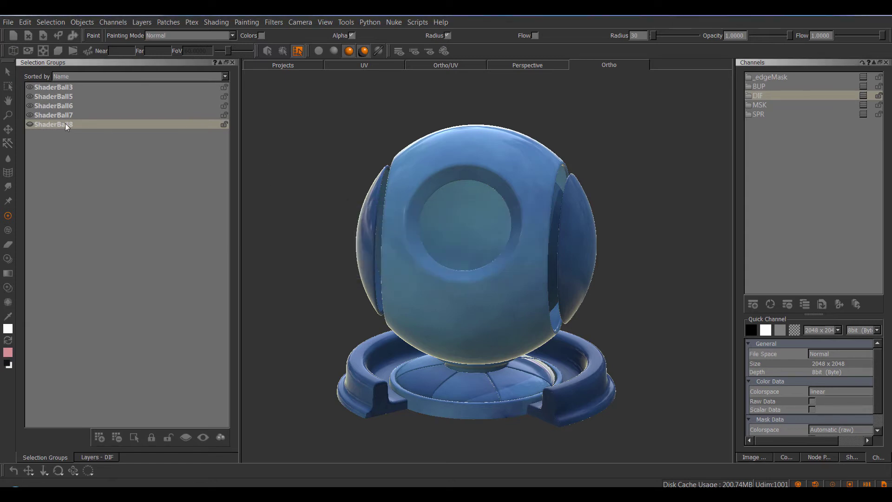
Rename the ShaderBall groups to ExtensionPack by search and replace, then choose Remove All Selection Groups.
right_click(66, 124)
click(151, 340)
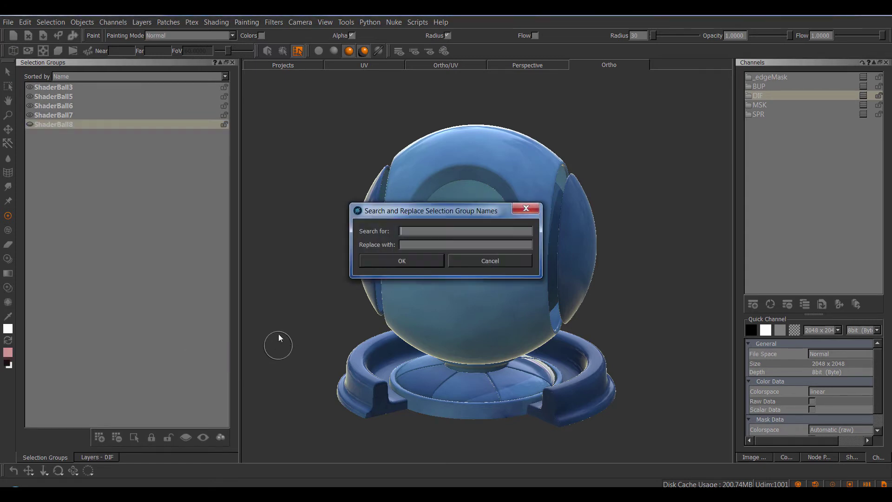
key(Caps_Lock)
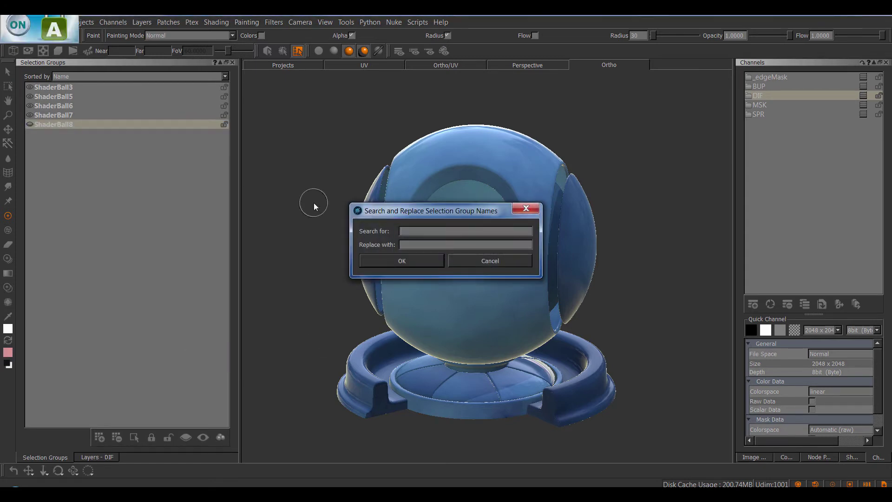
text(SHAD)
key(BackSpace)
key(BackSpace)
key(BackSpace)
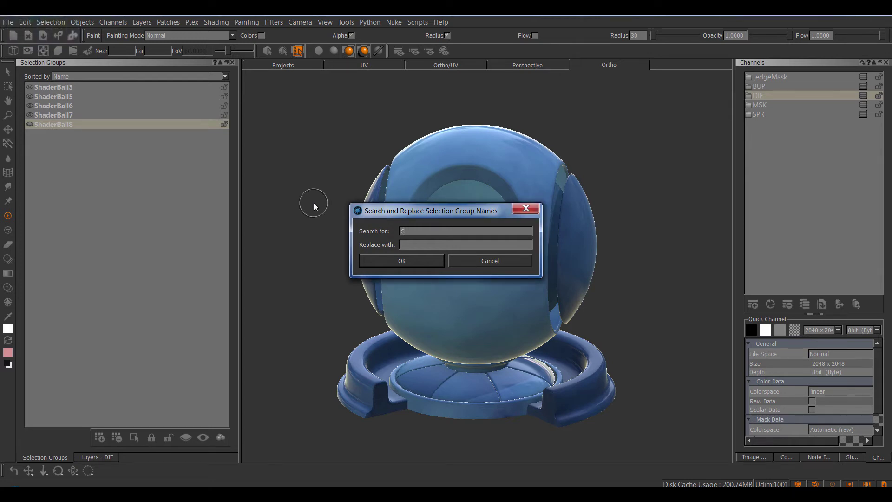
key(Caps_Lock)
text(haderBall)
key(Tab)
text(ExtensionPack)
click(397, 258)
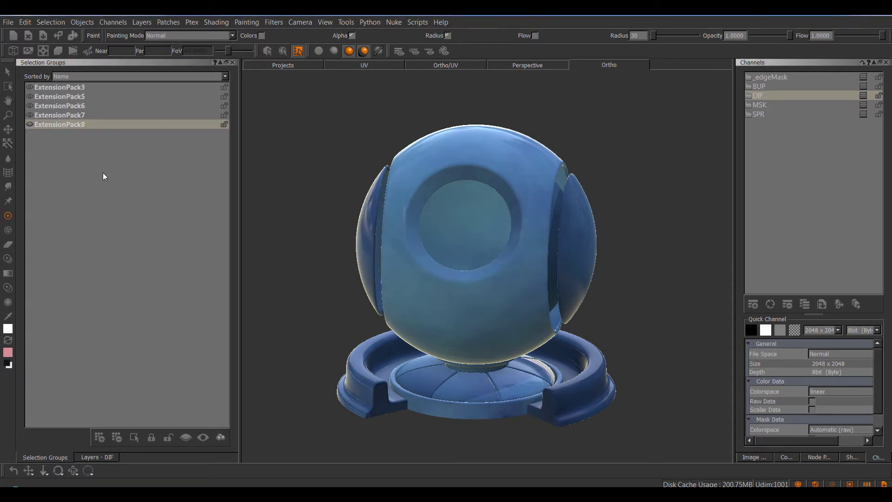
right_click(68, 125)
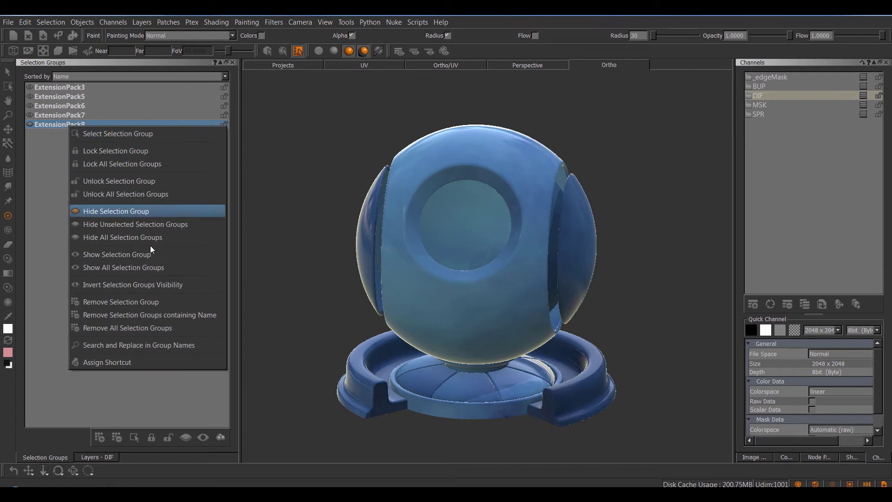
click(145, 328)
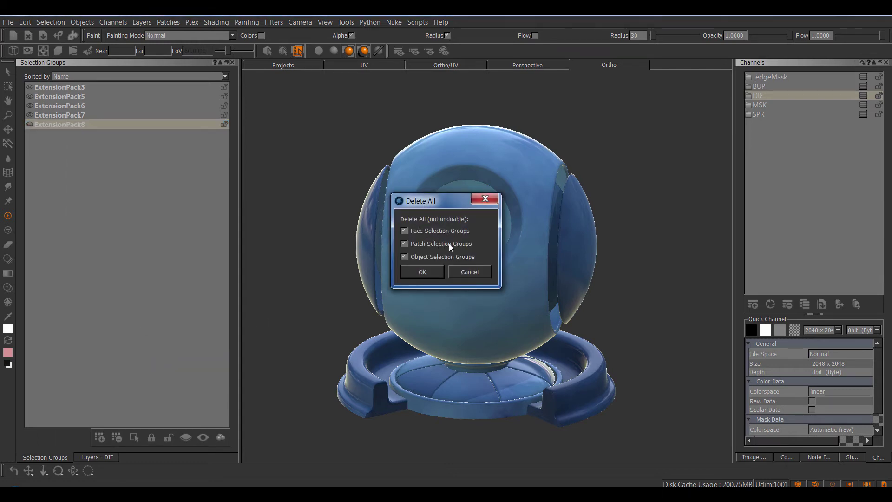
Cancel deleting the selection groups and bring up the Cloud layer's Edit options in DIF.
click(469, 271)
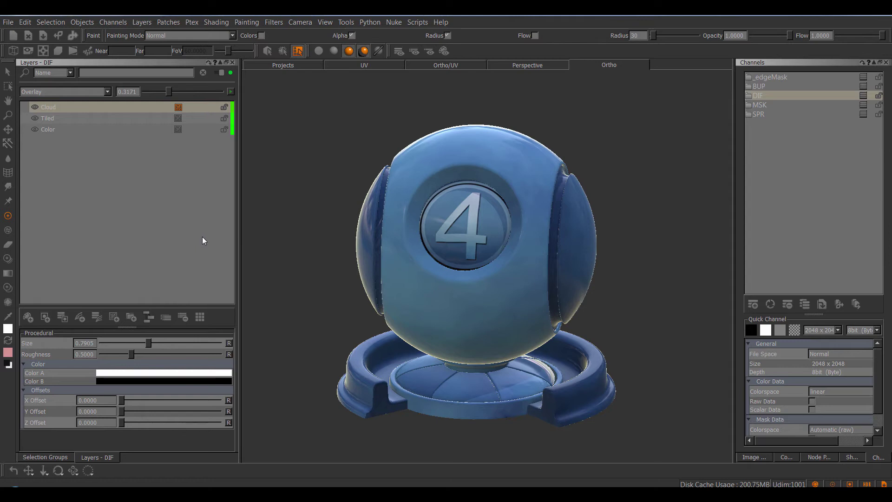
right_click(76, 107)
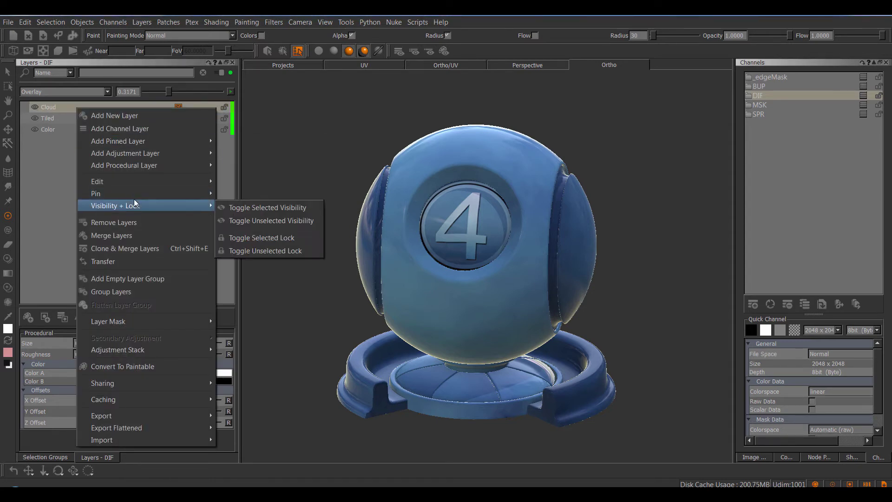
mouse_move(145, 184)
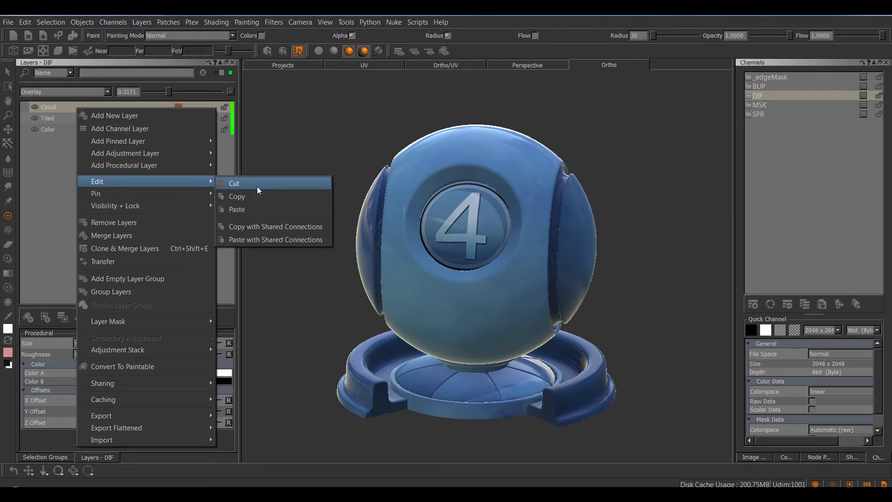
Add a new Color layer to the top of the DIF stack.
click(280, 238)
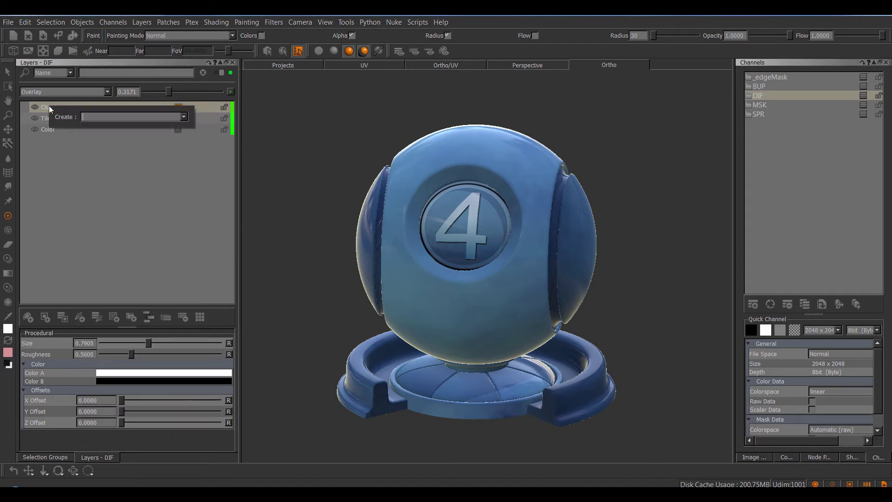
text(Color)
key(Return)
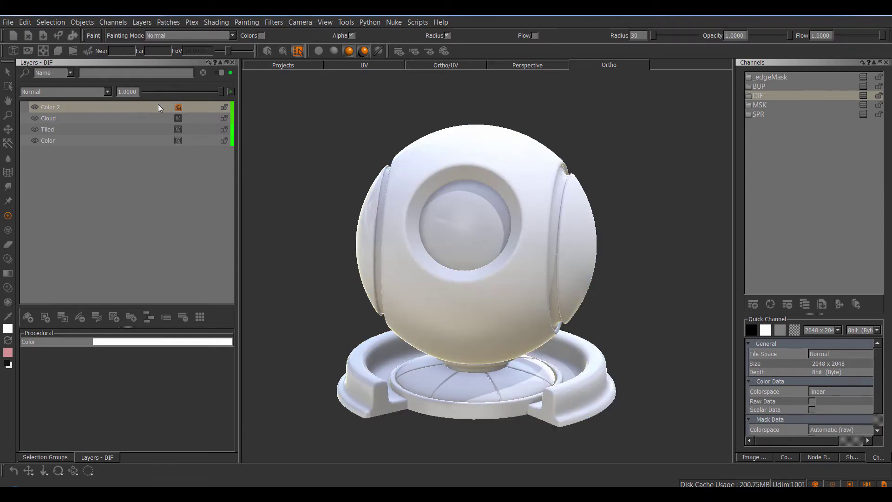
View the _edgeMask channel and display the model with the Unreal shader.
click(782, 77)
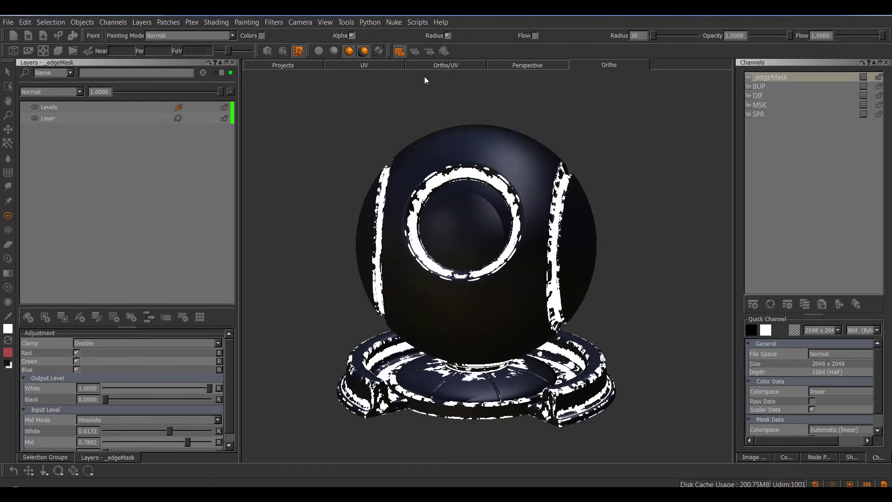
right_click(345, 119)
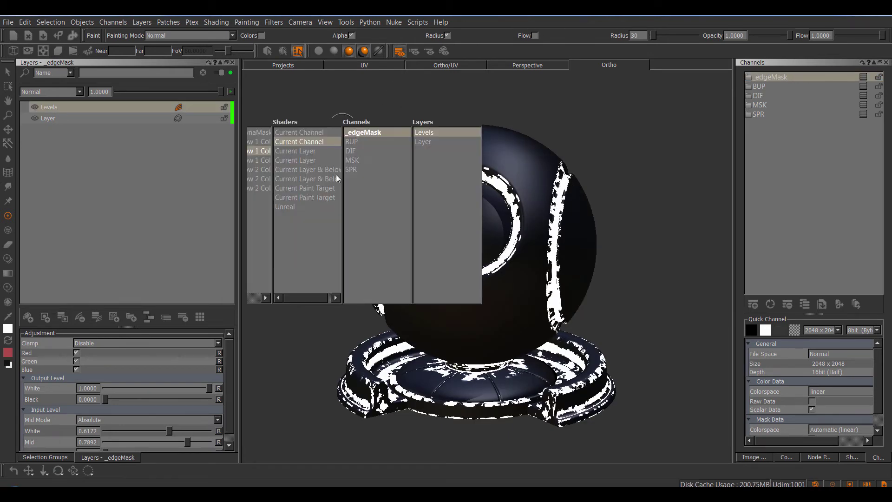
click(299, 205)
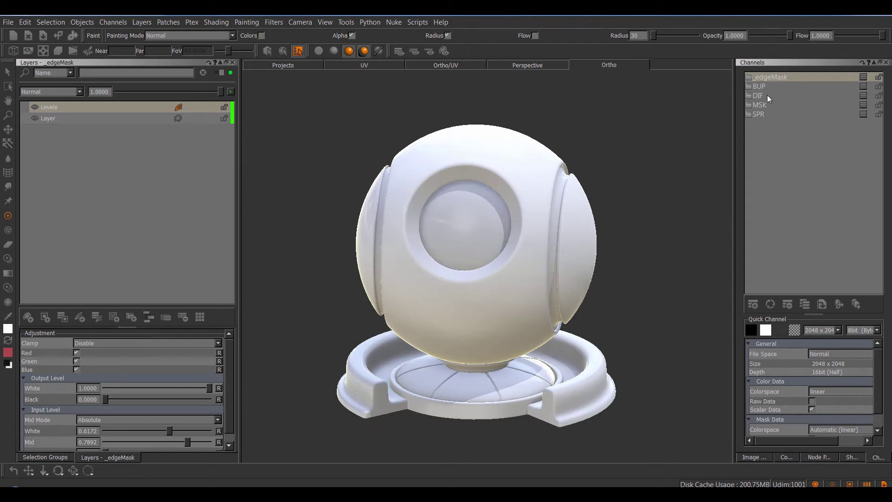
Give Color 2 a channel mask using the _edgeMask channel.
right_click(118, 108)
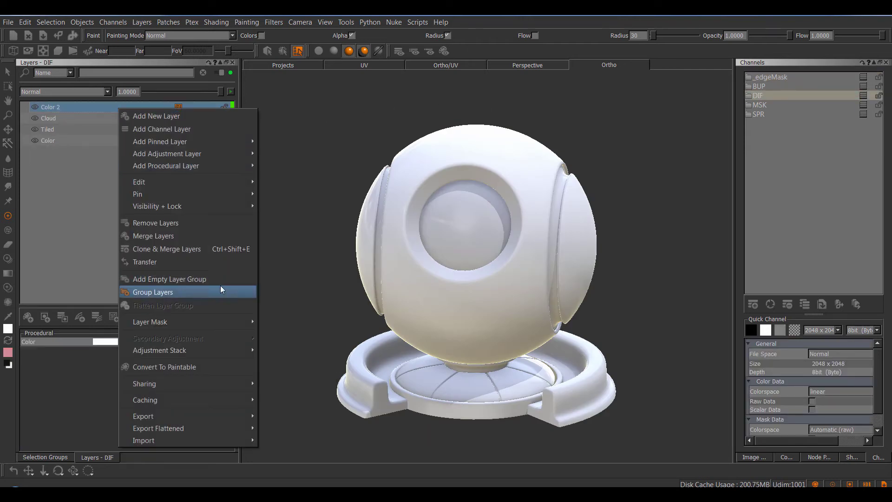
mouse_move(242, 321)
mouse_move(286, 323)
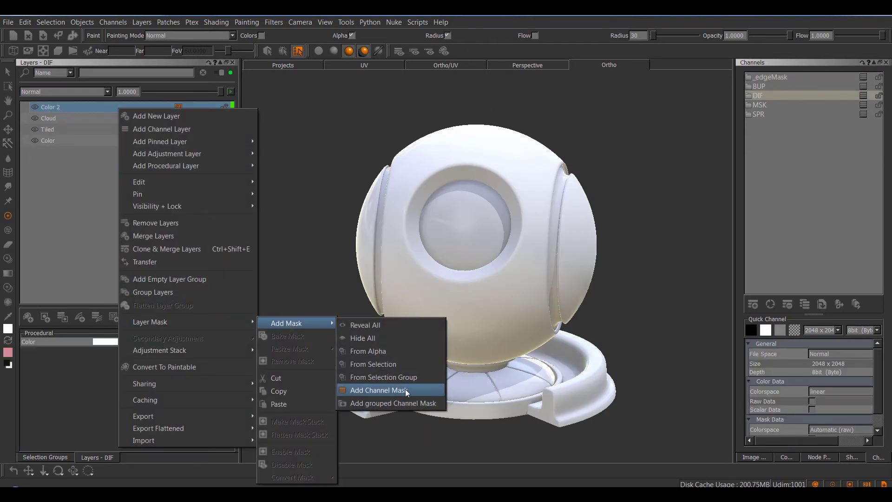
click(421, 390)
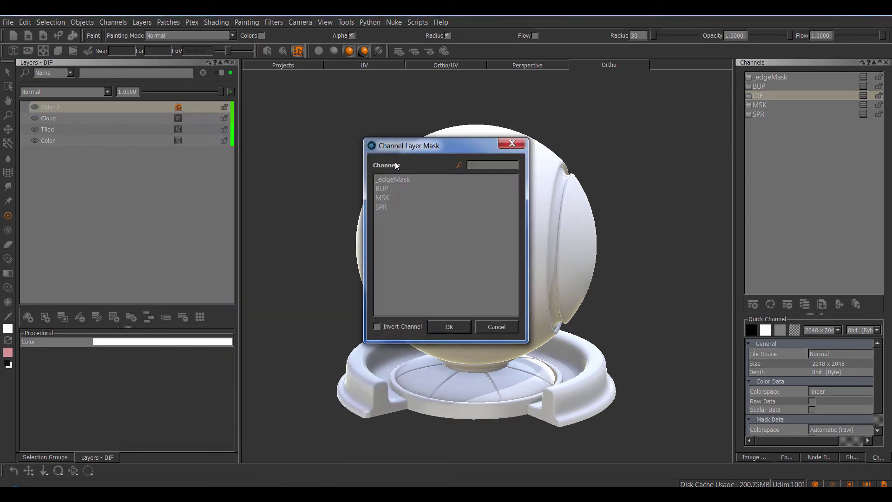
click(450, 327)
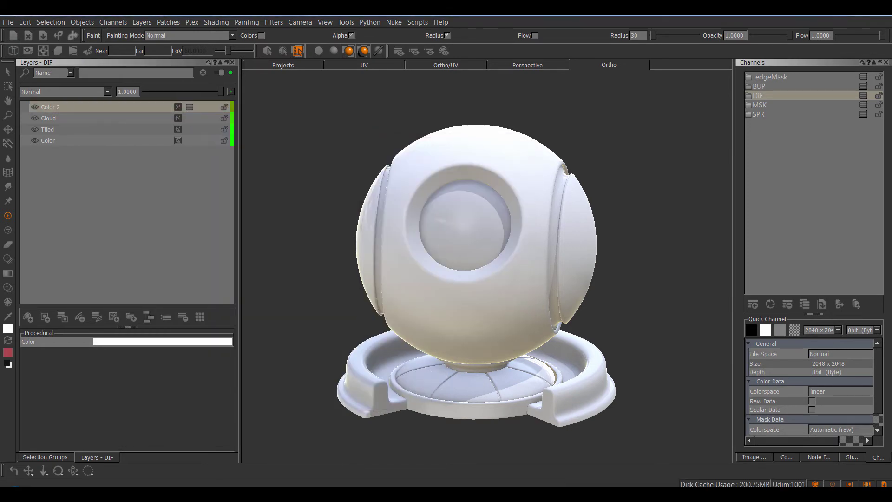
Quick-pin the Cloud layer, paste it into Color 2's mask, and set 0.3889 opacity.
click(80, 118)
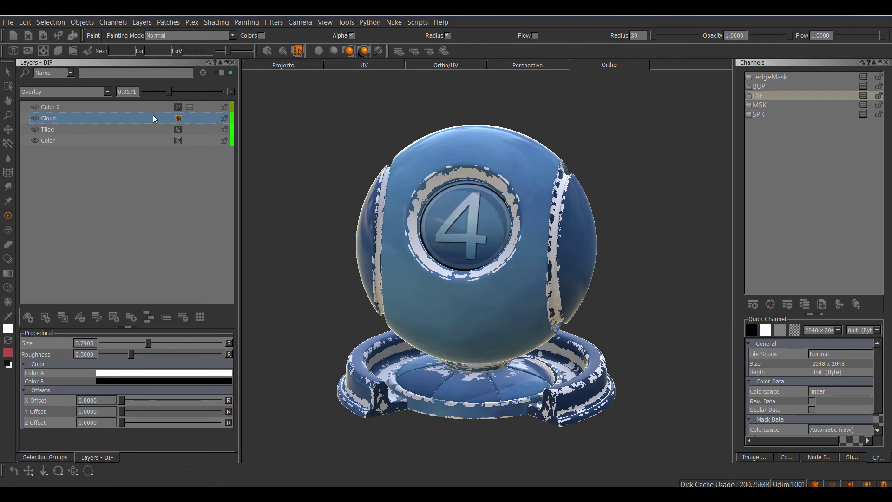
right_click(99, 118)
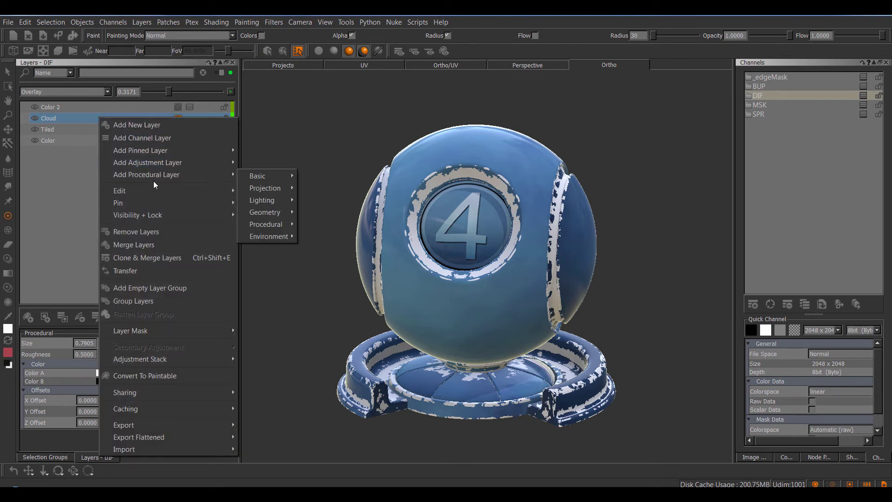
mouse_move(208, 202)
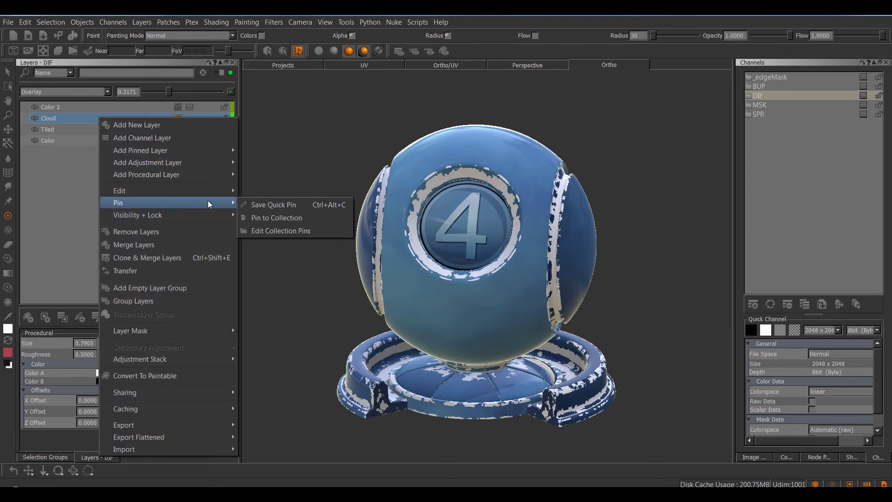
click(275, 204)
click(189, 107)
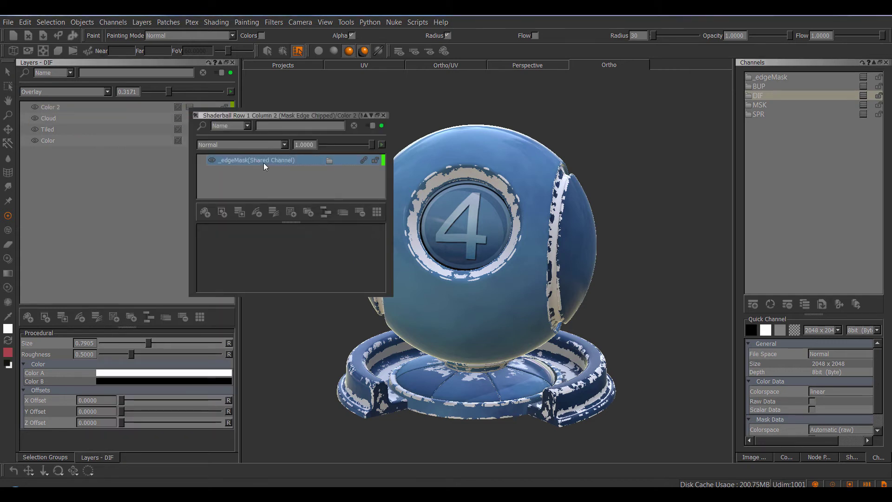
key(ctrl+shift+p)
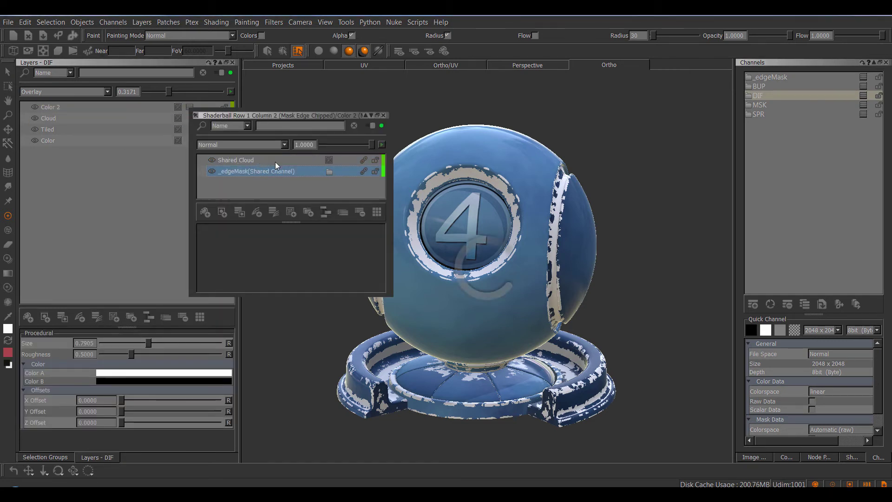
click(314, 160)
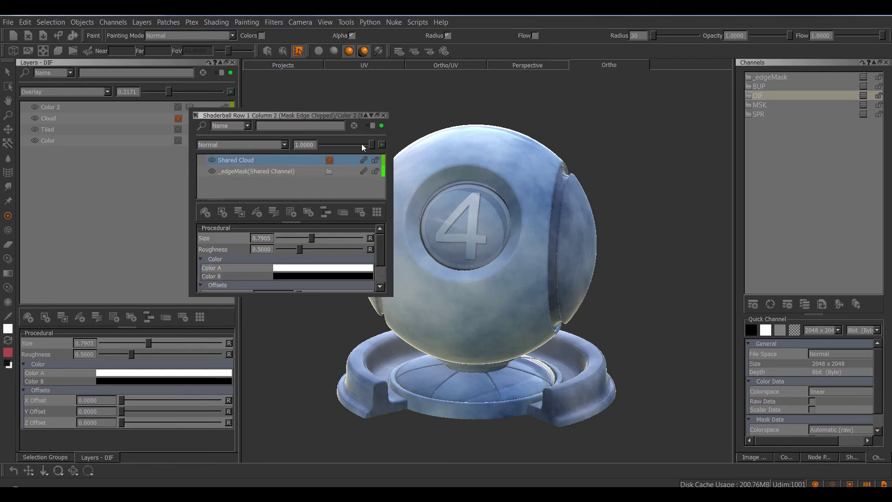
drag(370, 144, 341, 147)
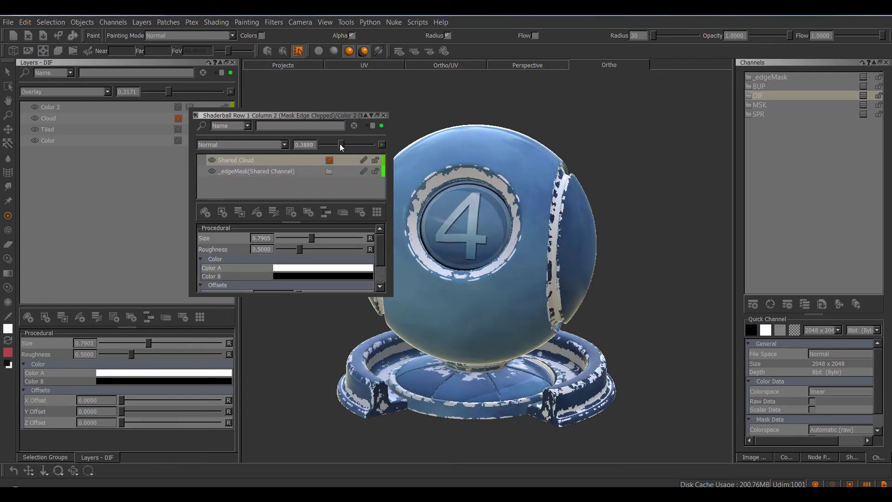
click(383, 116)
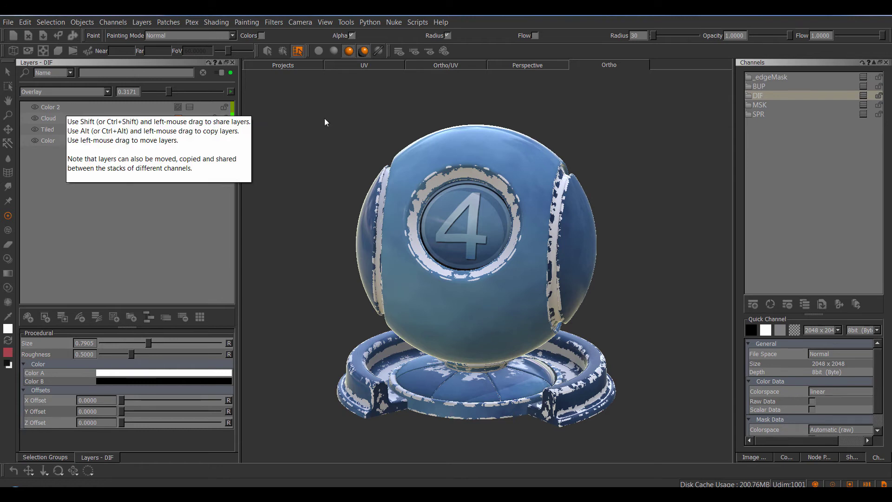
Copy the Color 2 layer from the DIF stack.
click(87, 106)
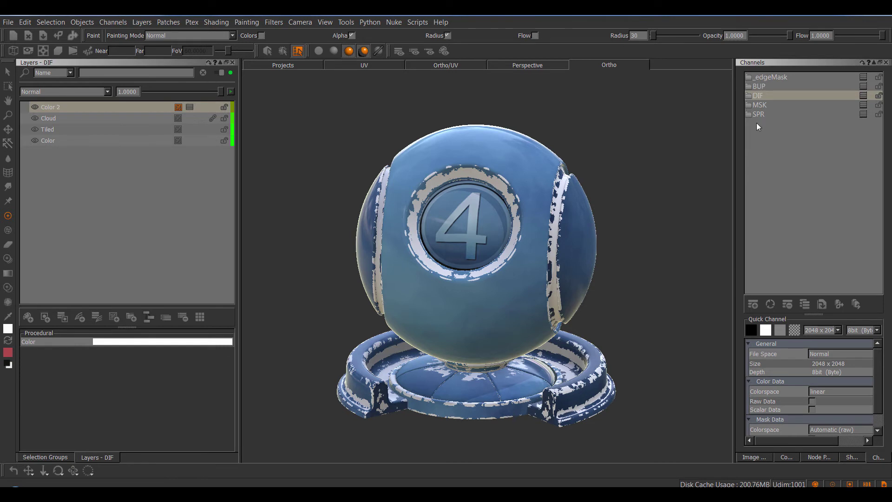
right_click(82, 108)
mouse_move(154, 181)
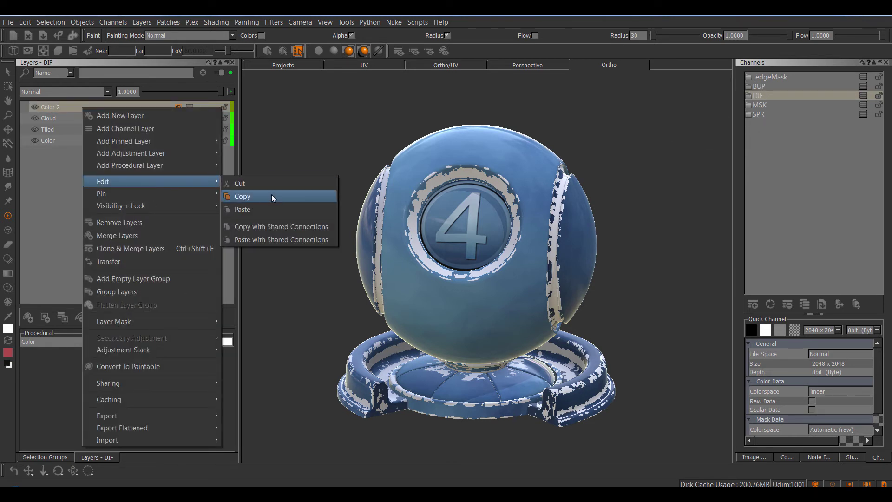
click(247, 197)
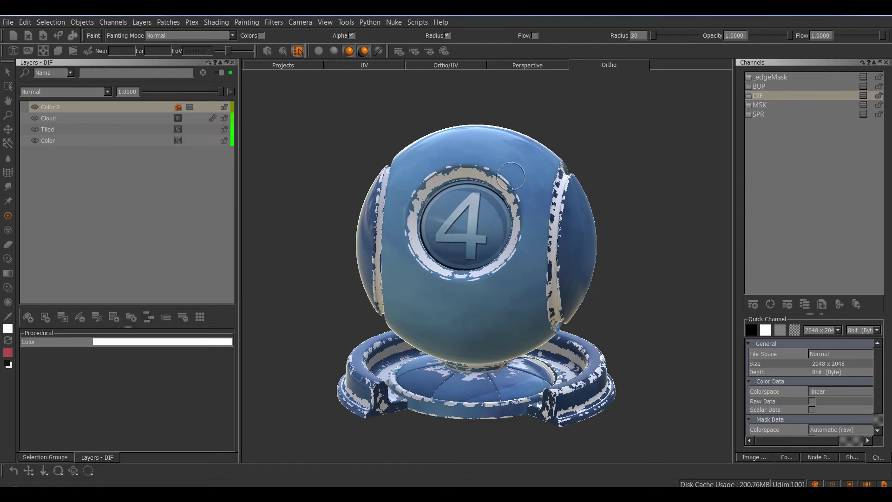
Paste Color 2 into the MSK channel and inspect its mask stack.
click(763, 104)
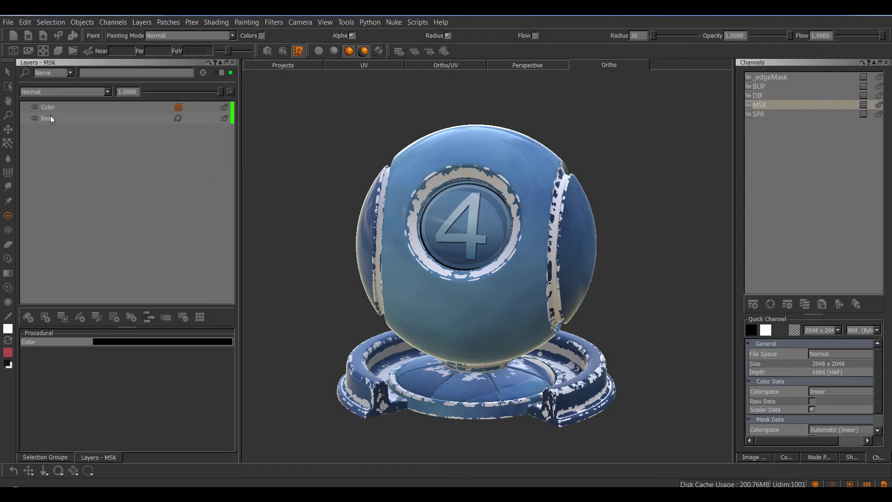
right_click(57, 107)
mouse_move(122, 192)
mouse_move(148, 181)
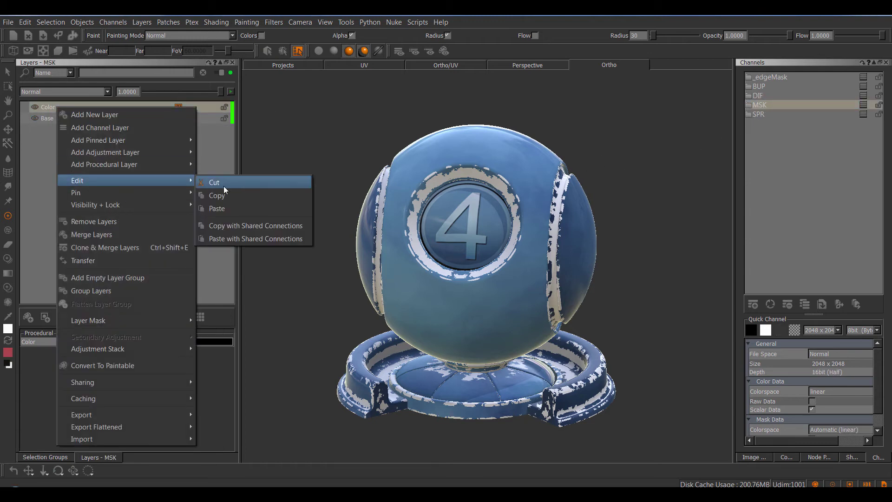
click(229, 209)
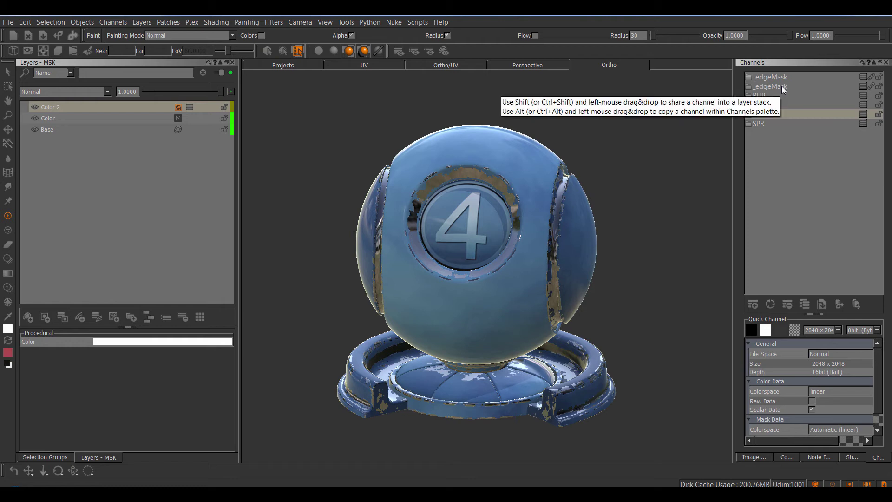
click(190, 107)
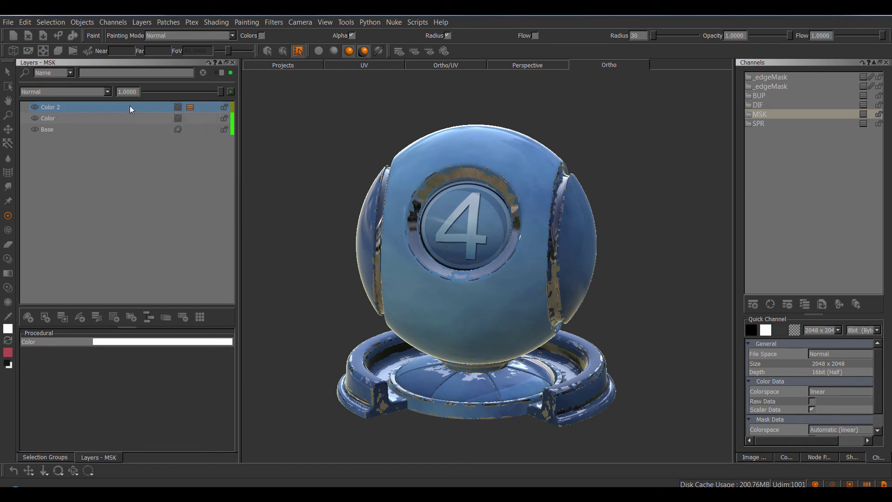
Delete the duplicate _edgeMask channel and return to the DIF channel.
click(791, 77)
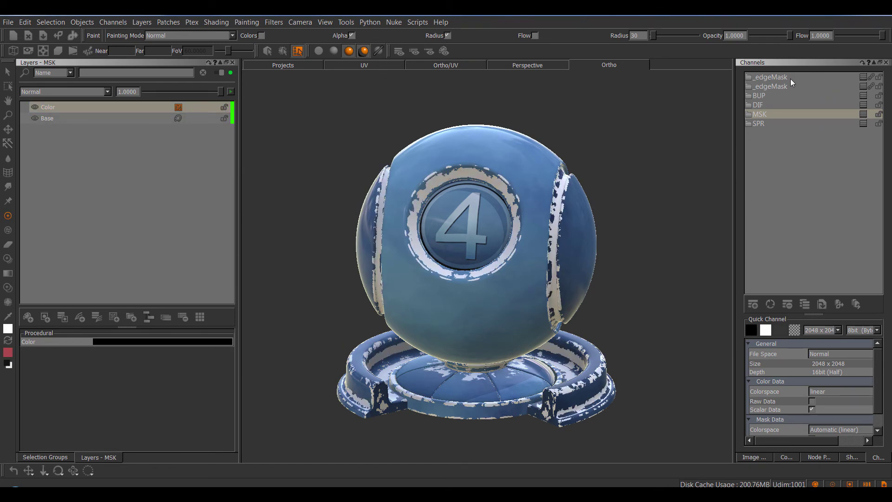
click(787, 304)
click(763, 95)
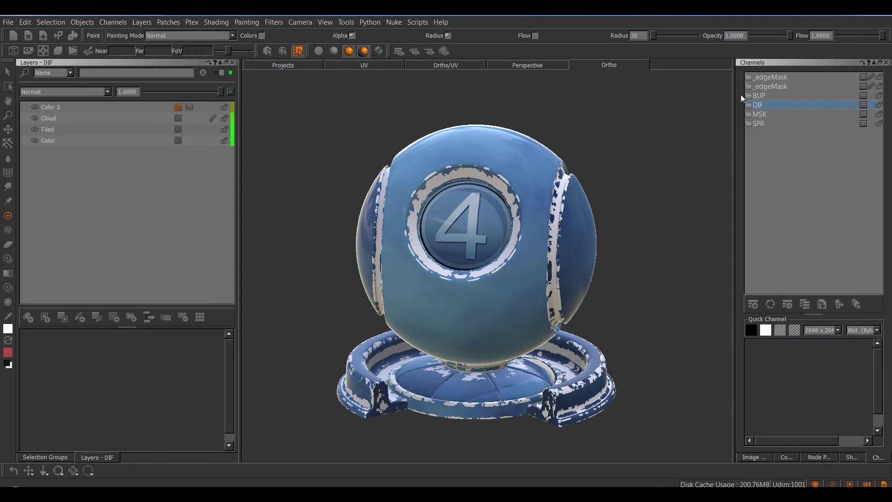
Paste Color 2 with shared connections into the MSK channel and inspect its source.
right_click(58, 106)
mouse_move(120, 182)
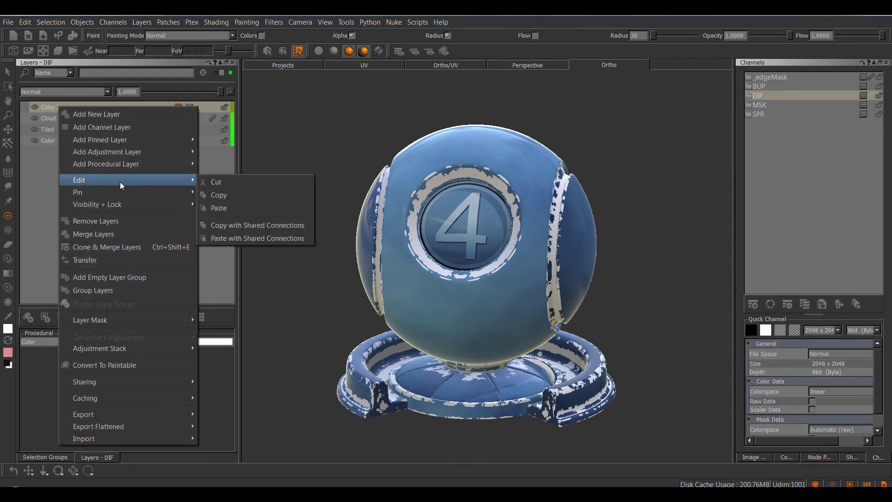
click(278, 225)
click(755, 106)
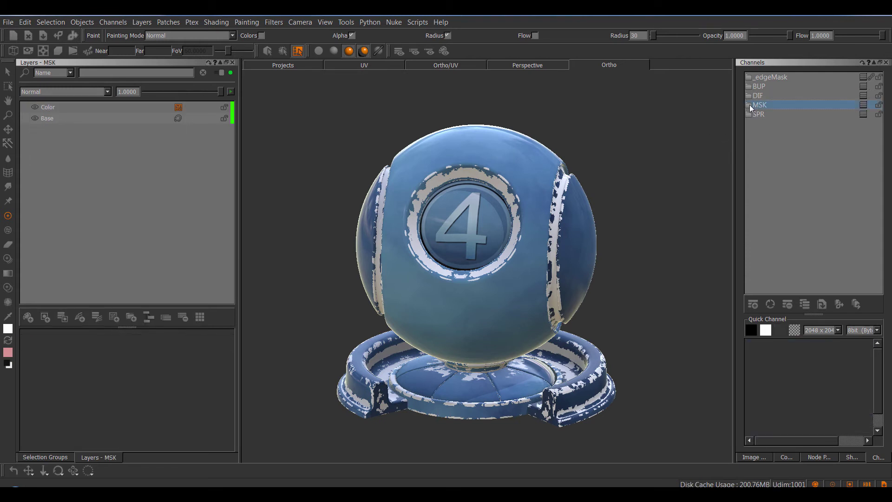
right_click(76, 106)
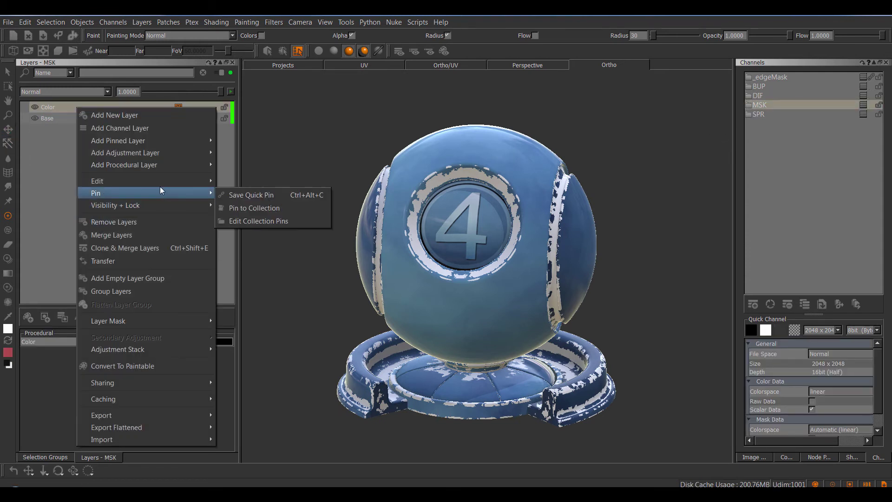
click(281, 238)
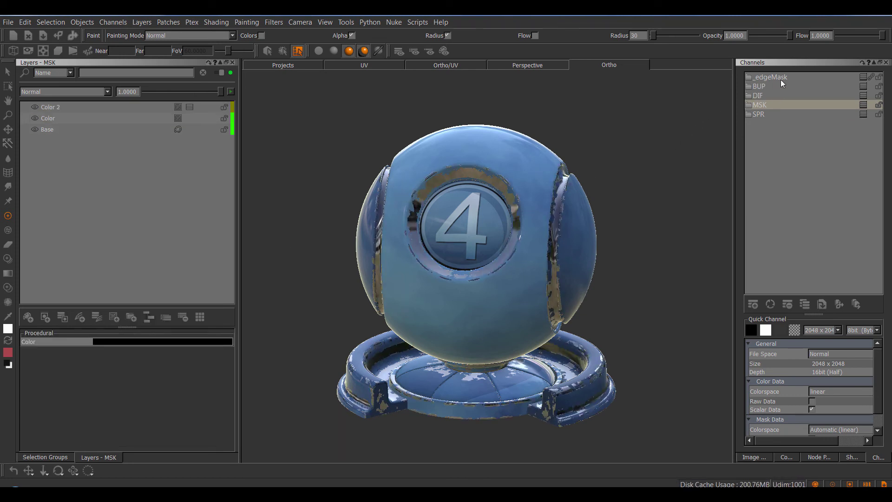
click(190, 106)
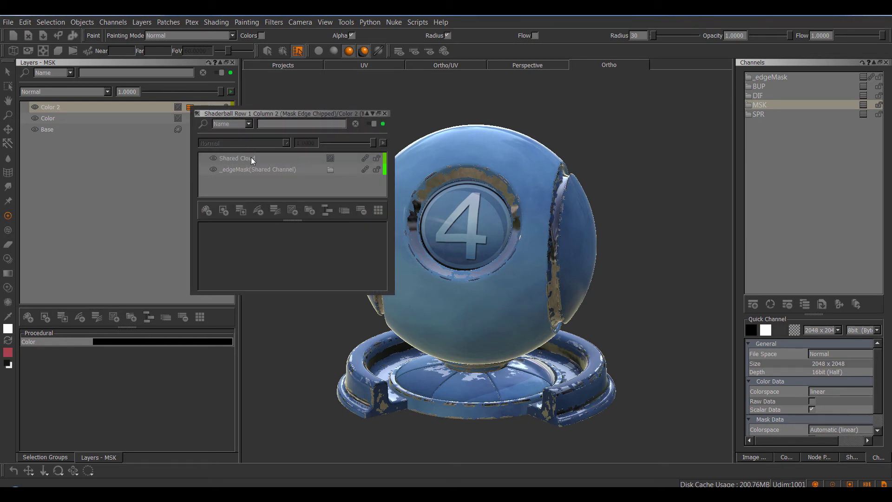
click(124, 124)
Paste Color 2 with shared connections above Merge 3 in the SPR channel.
click(777, 114)
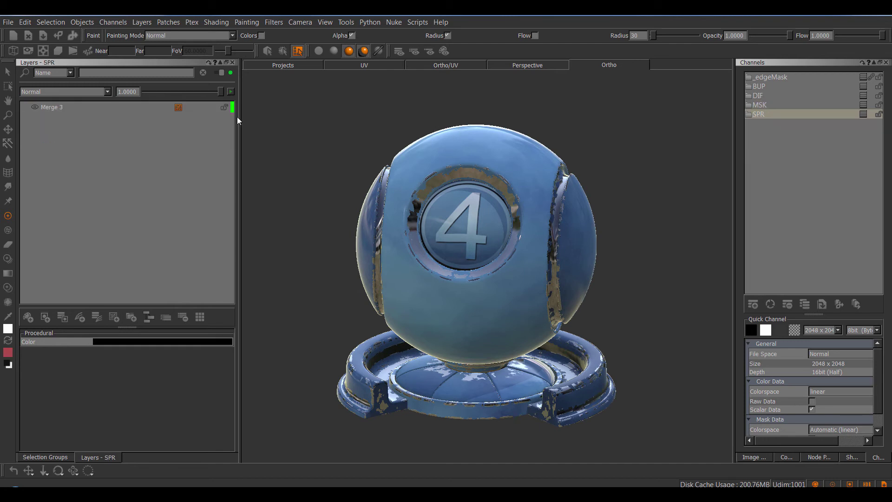
right_click(124, 108)
mouse_move(203, 181)
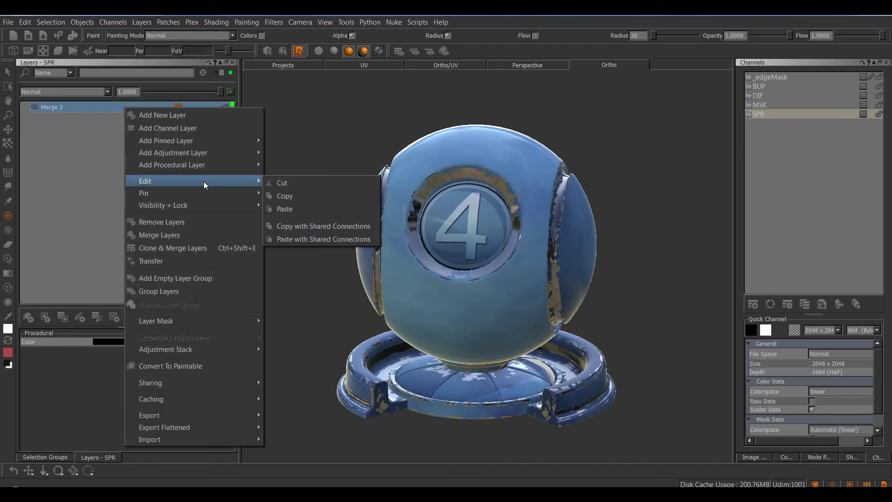
click(312, 239)
Set the SPR Color 2 layer's colour to grey.
click(97, 110)
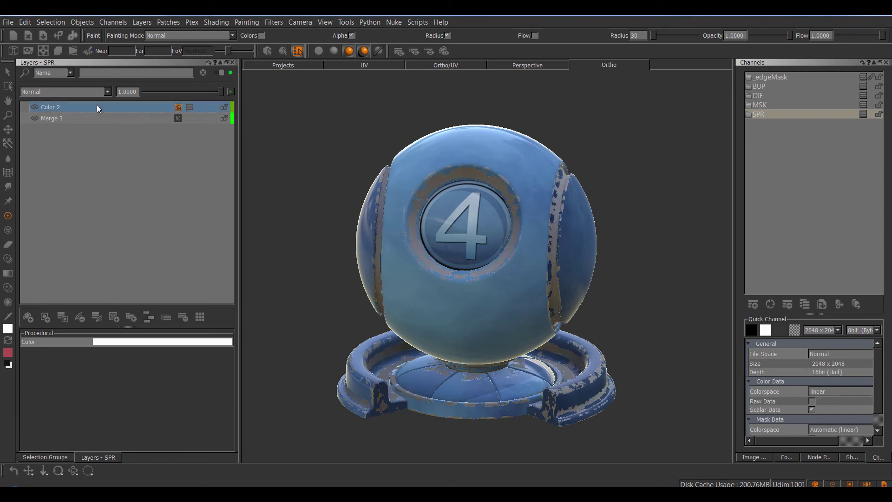
click(160, 343)
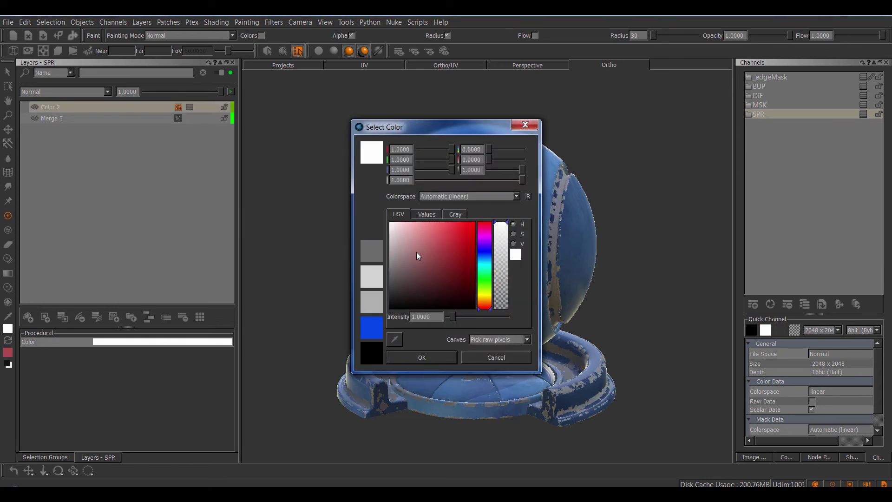
click(377, 272)
click(435, 358)
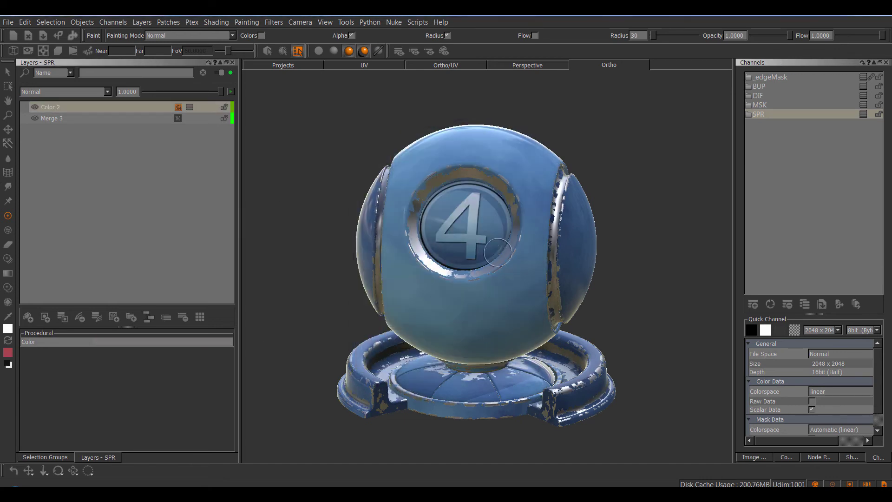
mouse_move(491, 249)
alt+mouse_down()
mouse_move(469, 242)
mouse_move(488, 244)
mouse_move(478, 248)
alt+mouse_up()
click(763, 96)
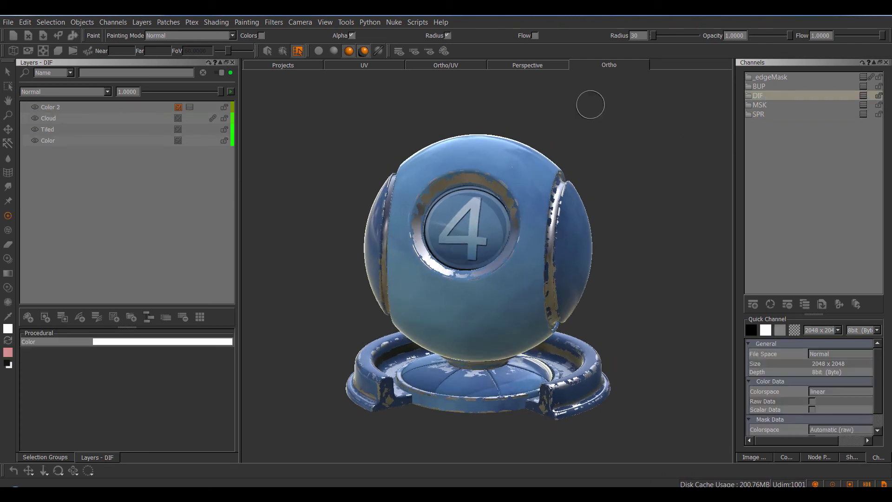
Add a Hide All layer mask to the DIF Color 2 layer and review its mask stack.
right_click(63, 105)
mouse_move(181, 317)
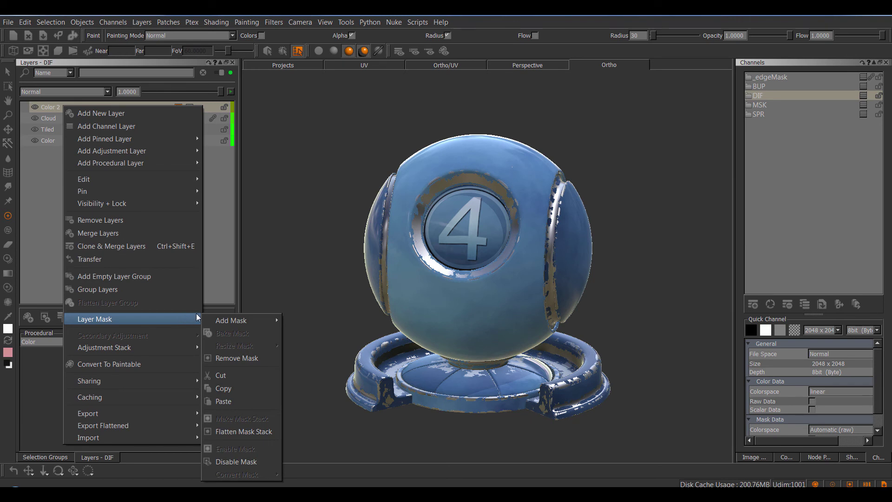
mouse_move(250, 320)
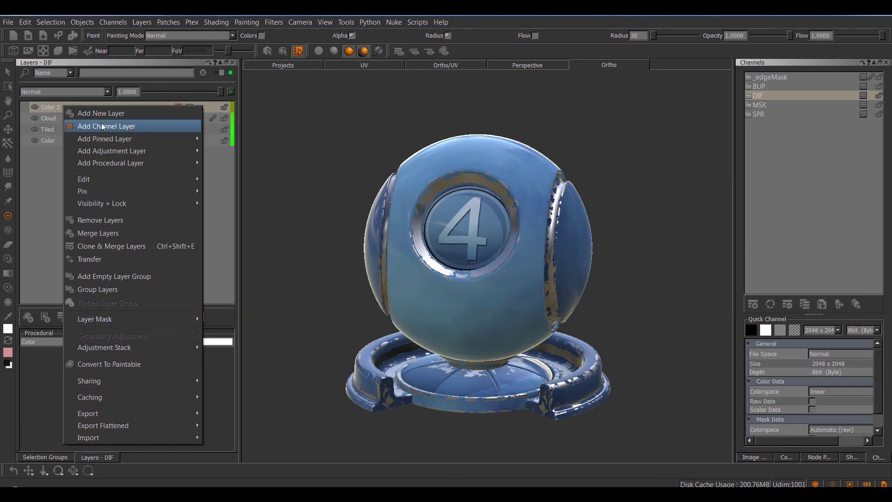
click(46, 107)
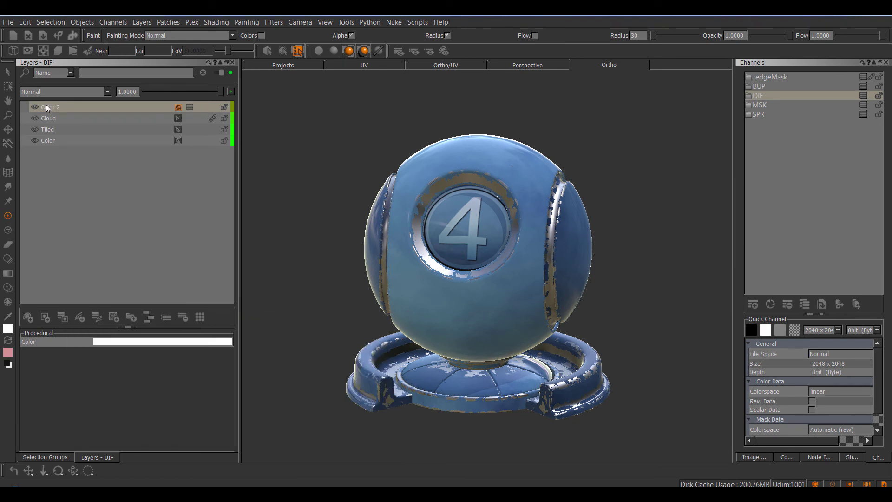
right_click(92, 108)
mouse_move(166, 321)
mouse_move(260, 323)
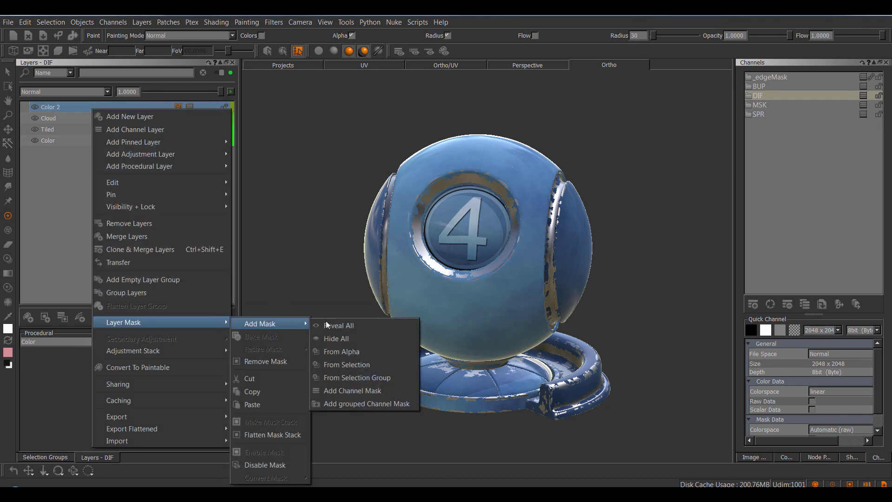
click(345, 338)
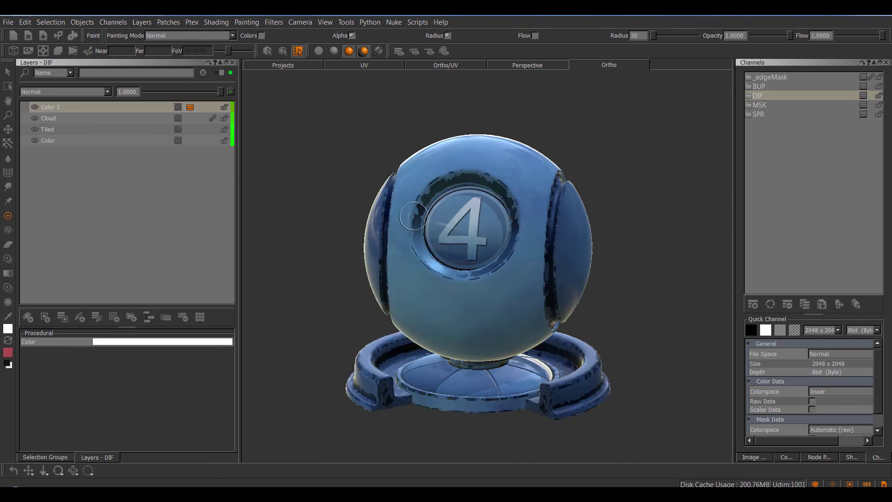
click(192, 108)
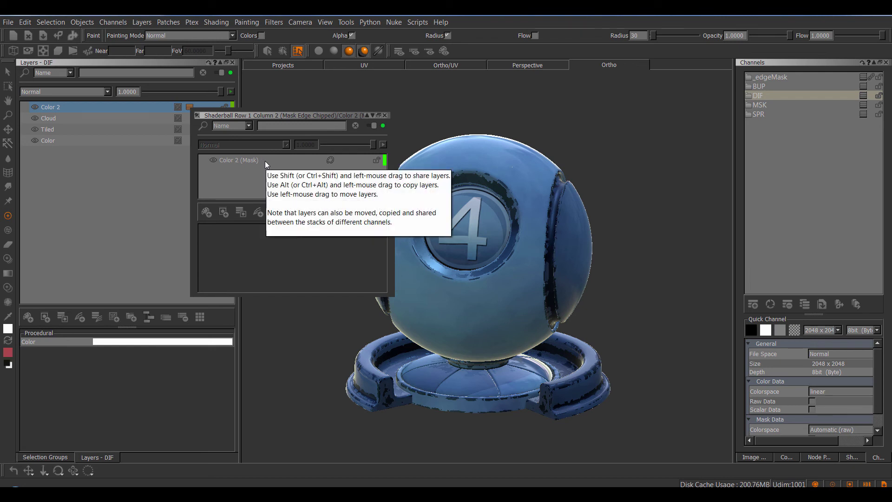
click(119, 105)
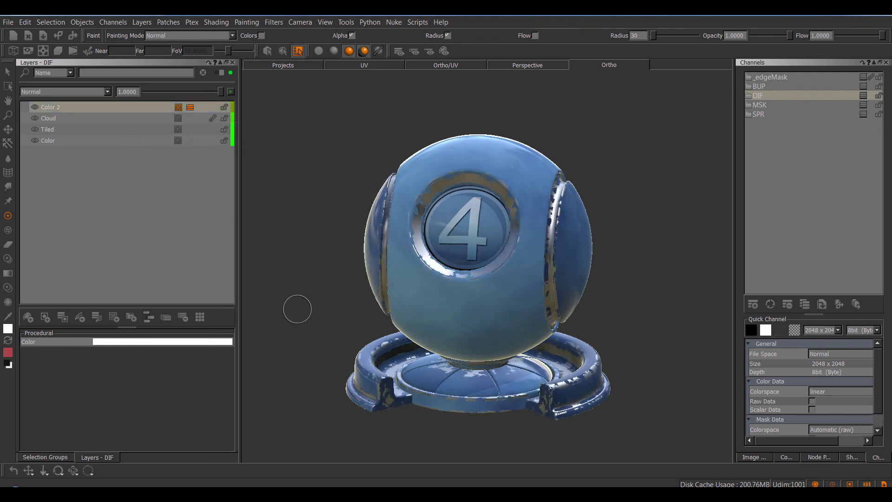
Switch the right-hand palette to the Image Manager to see the Shaderball texture.
click(752, 457)
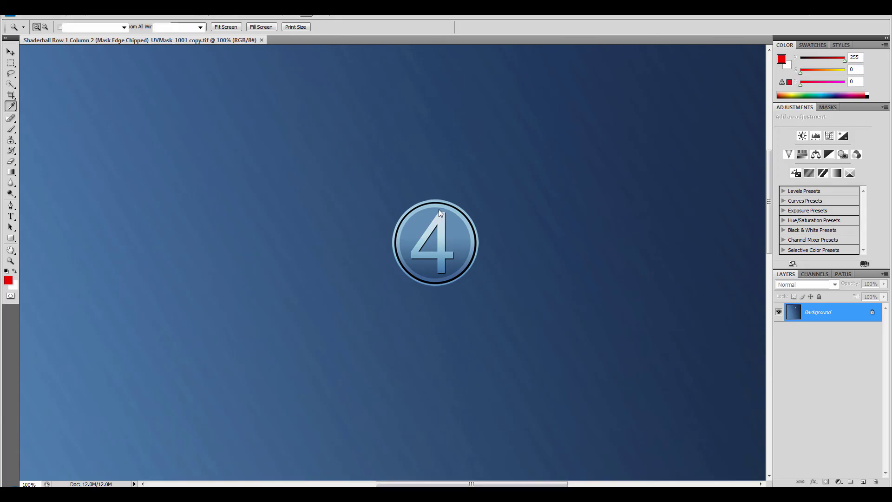
Shift the texture's hue from blue to green in Photoshop, save the file, and return to Mari.
key(ctrl+u)
drag(425, 173, 404, 174)
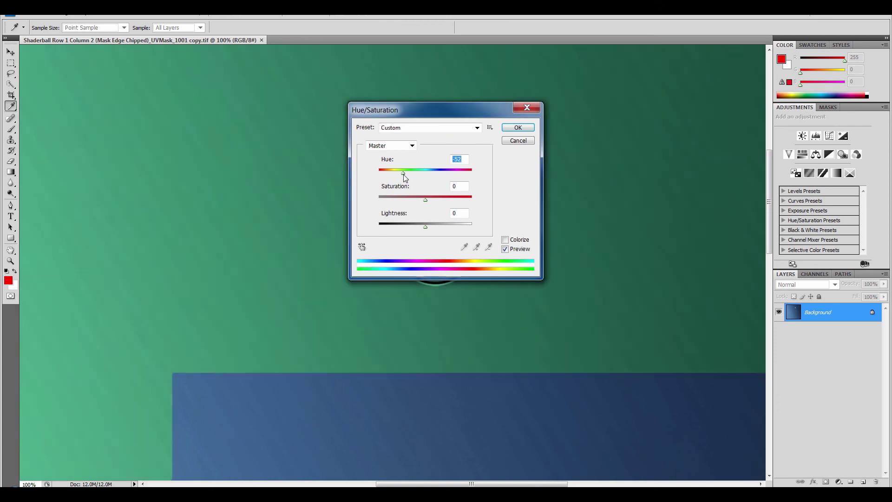
click(517, 129)
key(z)
key(ctrl+s)
key(alt+Tab)
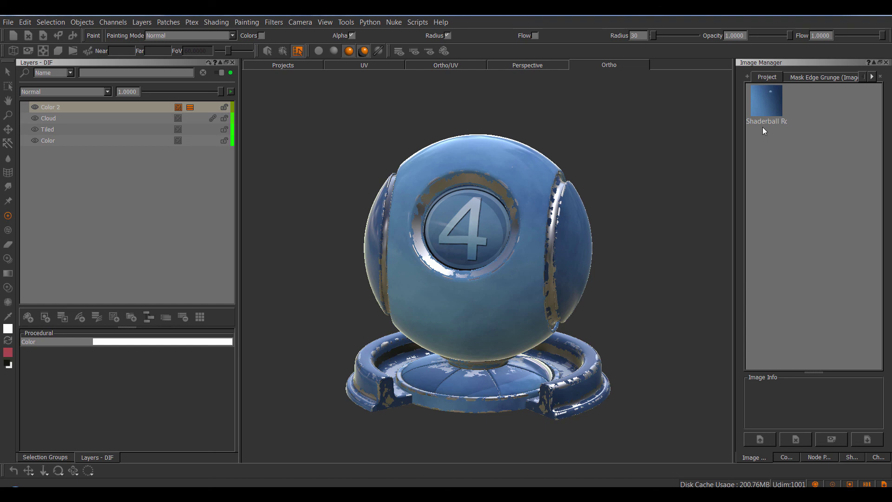
Reload the edited Shaderball image from the Image Manager, applying it to All Objects.
right_click(766, 103)
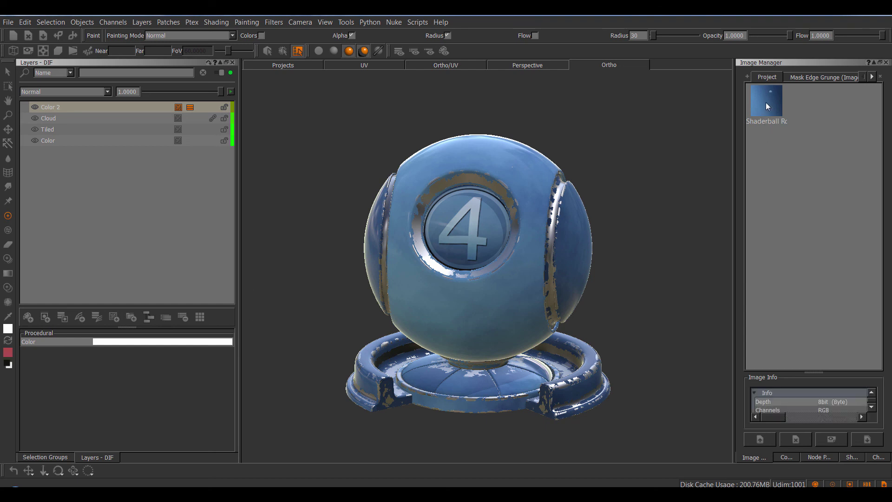
click(795, 156)
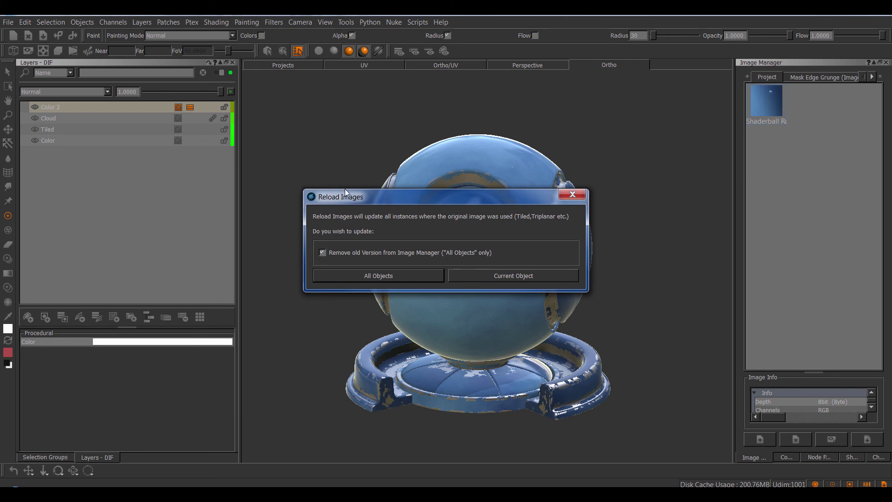
click(389, 276)
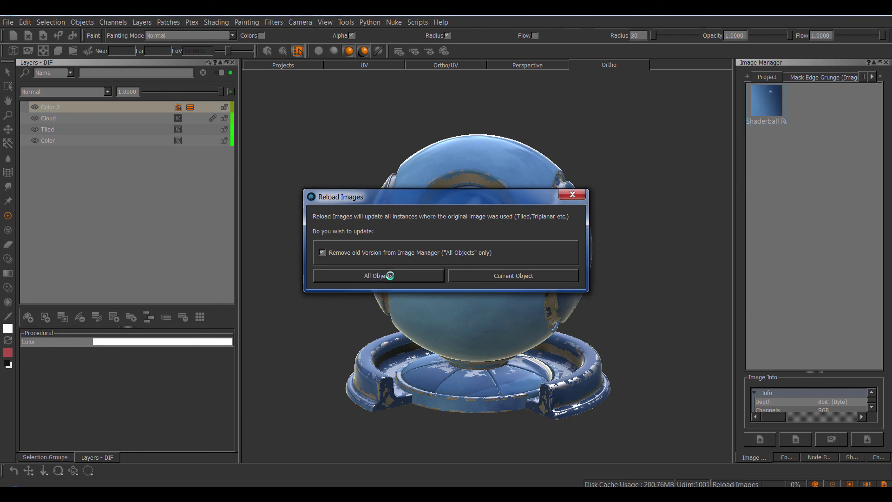